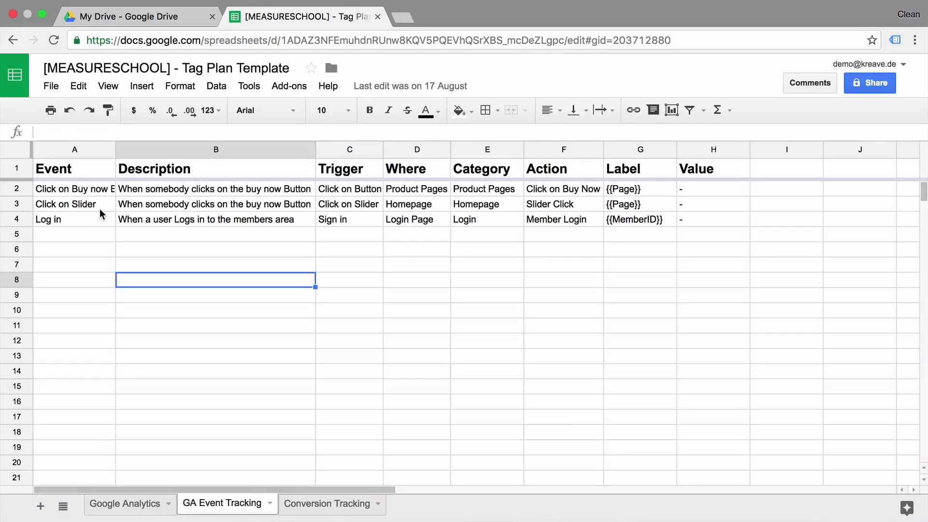
- Select the Click on Slider event in cell A3 of the GA Event Tracking sheet
click(102, 213)
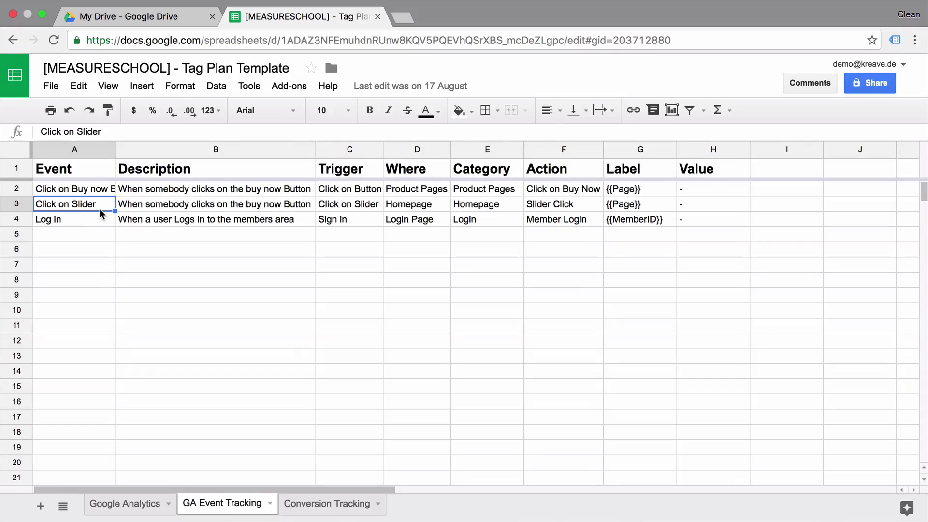
- Select the empty cell A5 below the planned GA events
click(92, 237)
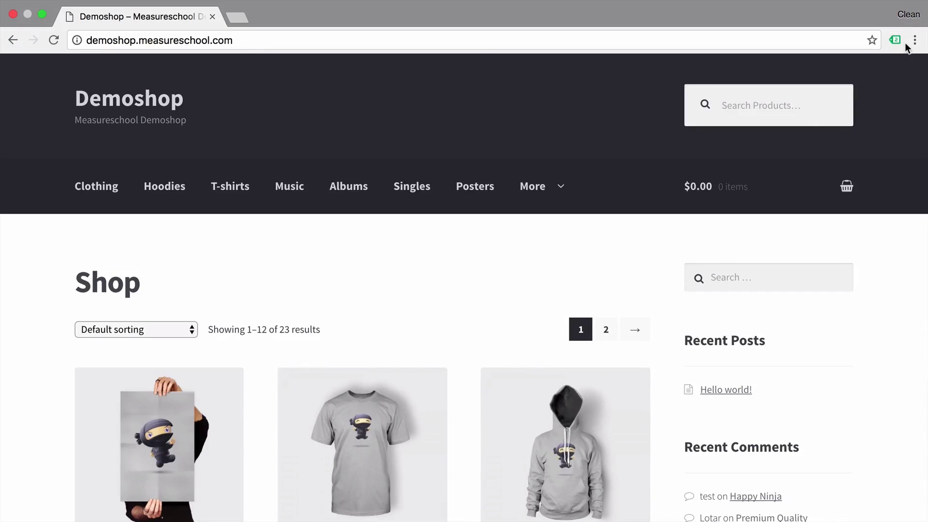
- Check Demoshop's detected tags in Tag Assistant and view the Google Tag Manager tag's details
click(895, 40)
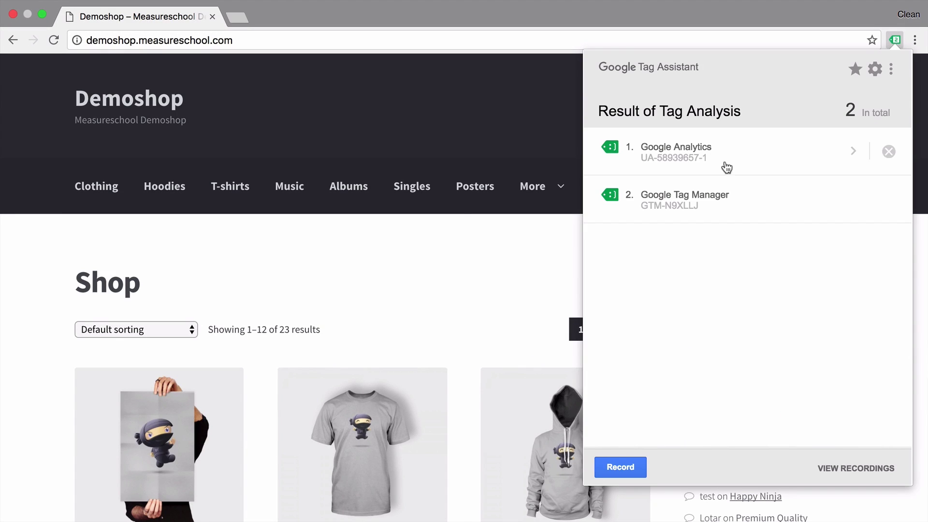
click(694, 213)
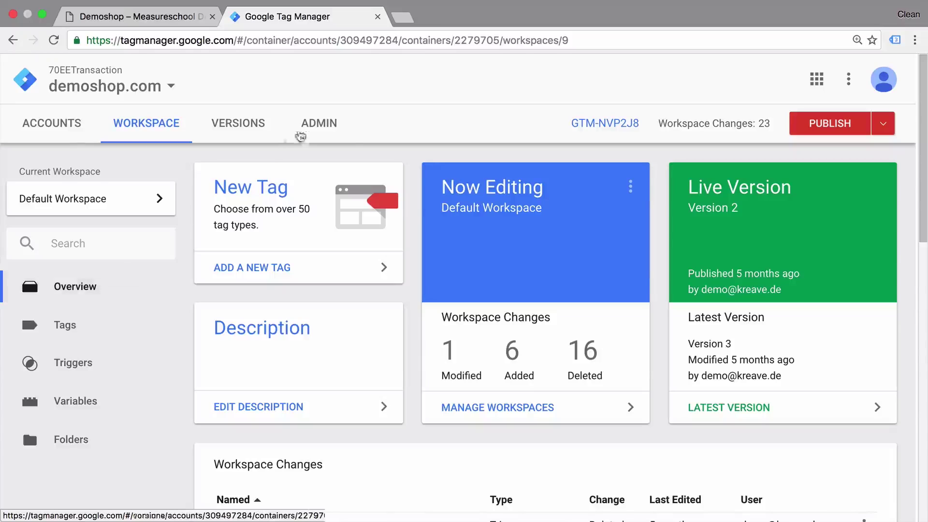
- Review the container's Admin settings and Environments, then begin publishing the workspace changes
click(332, 125)
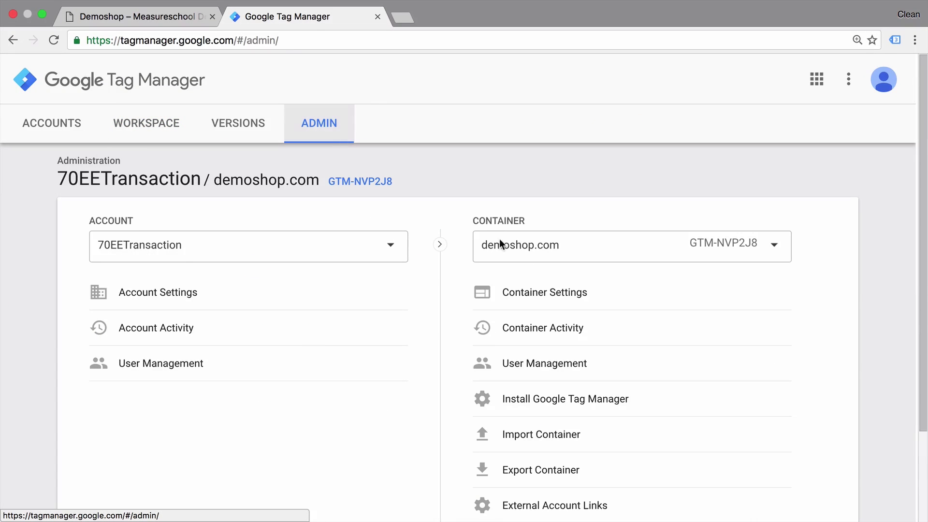
scroll(542, 287, down, 3)
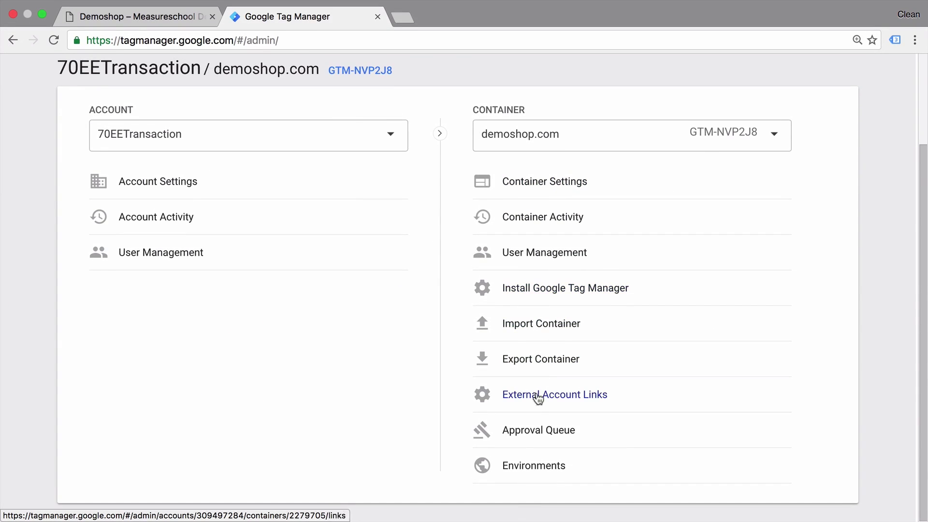
click(523, 473)
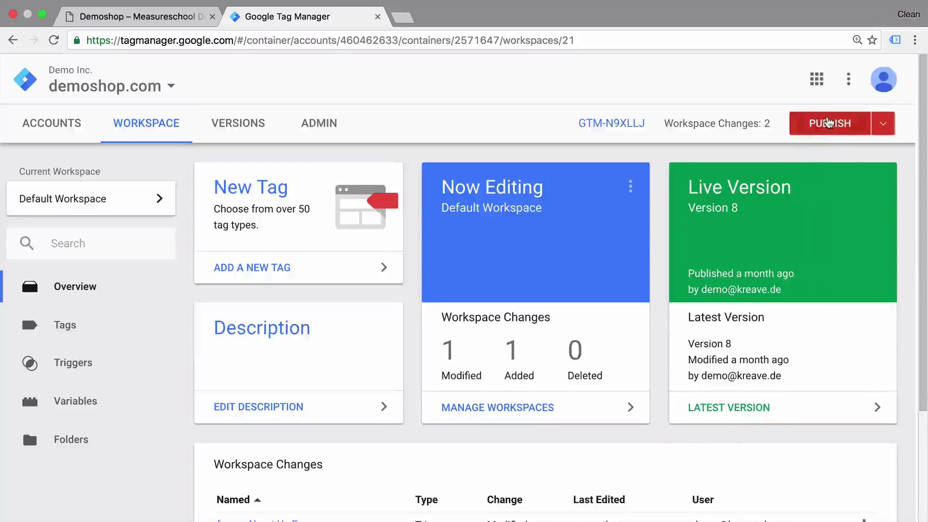
click(829, 120)
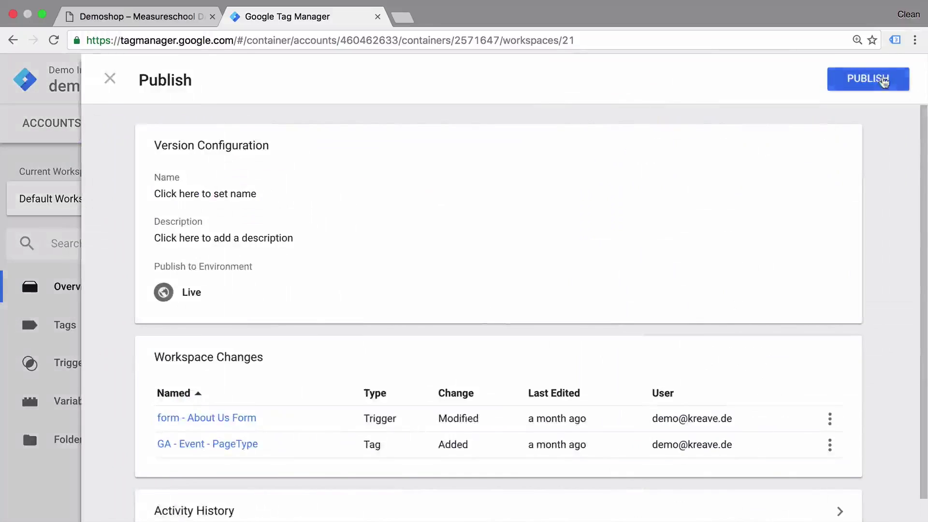
- Publish the changes to Live as a version named 'New Version 1'
click(881, 80)
click(372, 221)
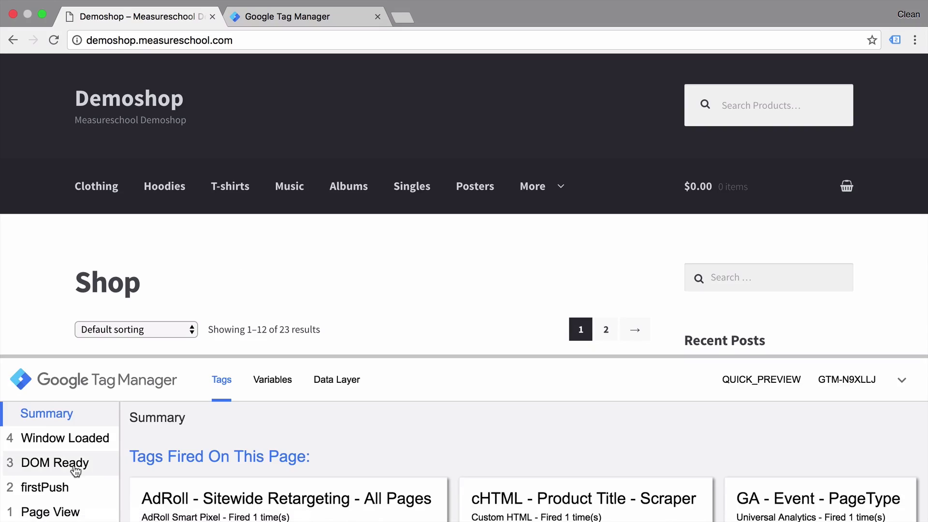
click(72, 462)
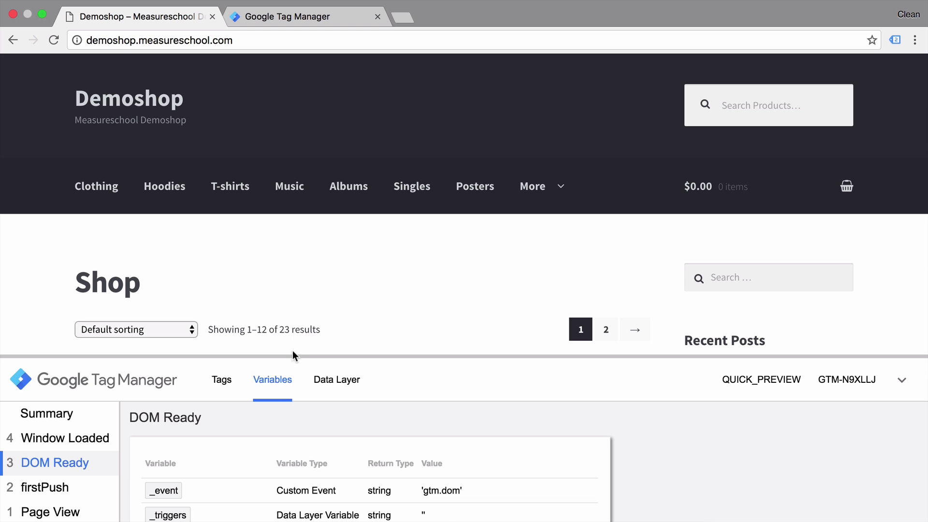
- Enlarge the debug pane and show DOM Ready's Data Layer messages
drag(292, 356, 292, 292)
drag(310, 145, 312, 141)
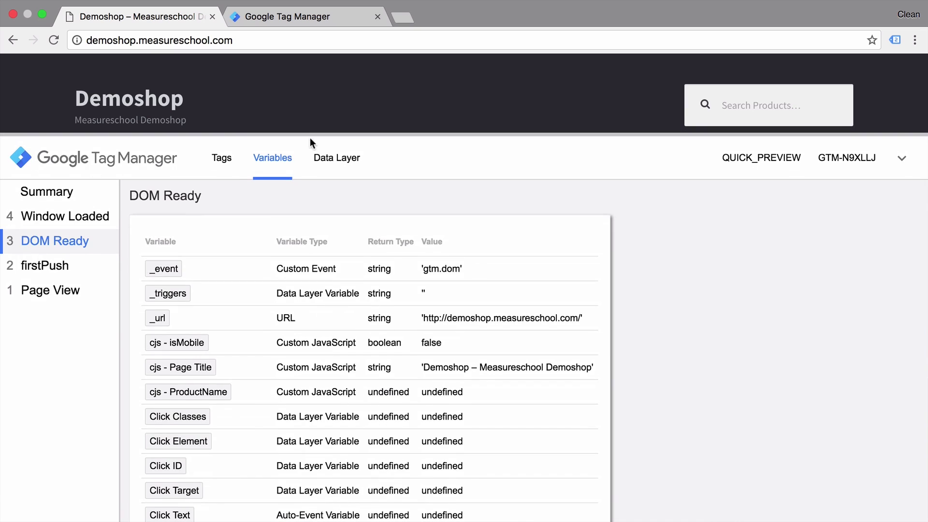
click(342, 155)
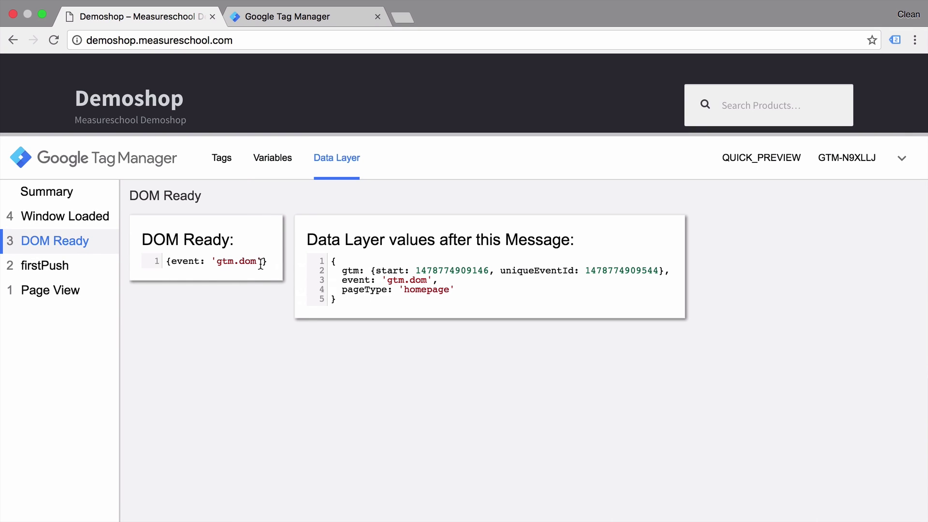
- Print dataLayer in the DevTools console and expand item 3 to highlight its gtm.dom event
key(super+alt+j)
text(d)
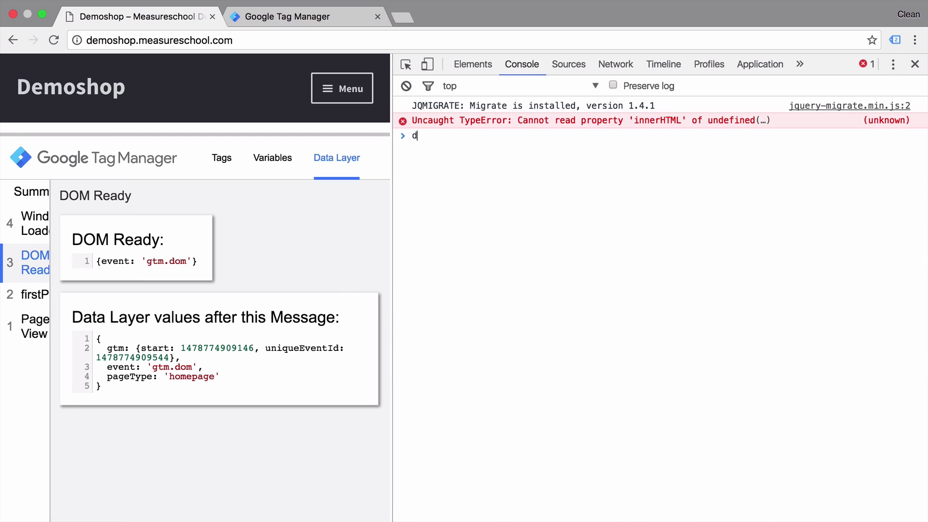
text(ataLayer)
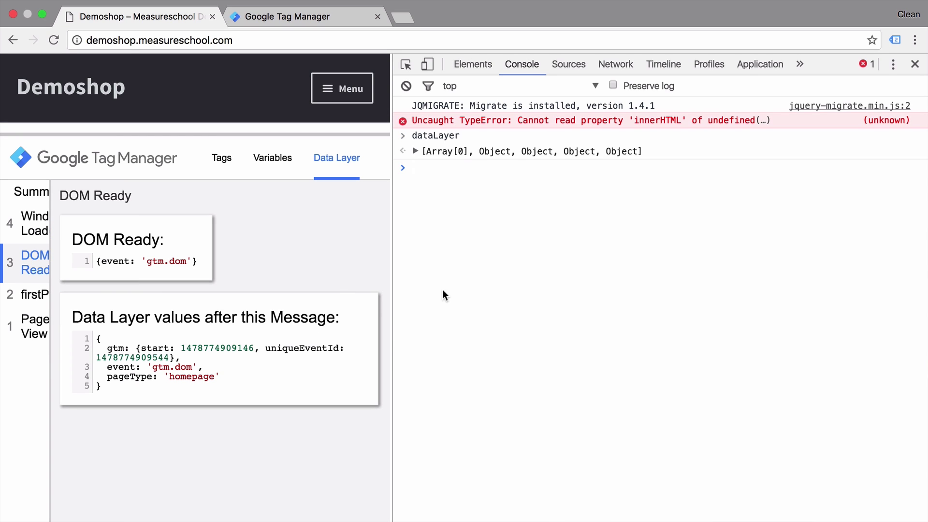
click(415, 151)
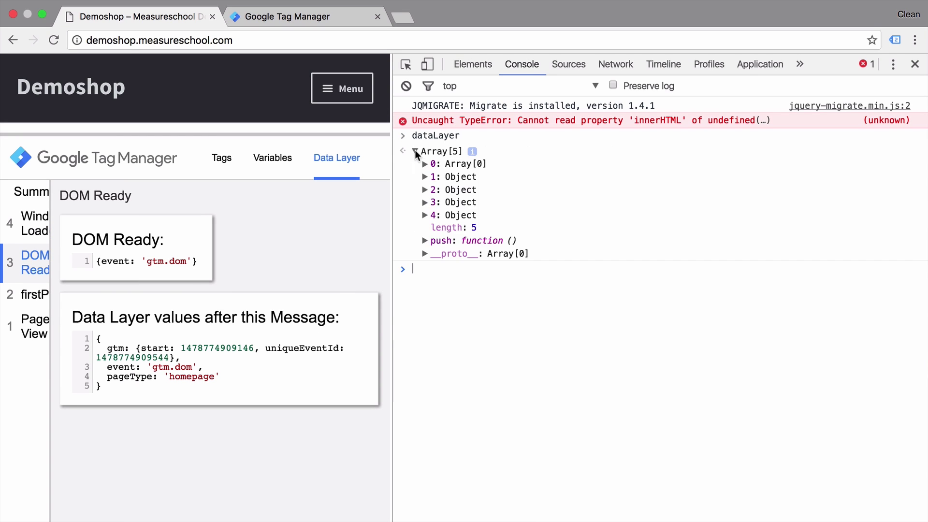
click(425, 202)
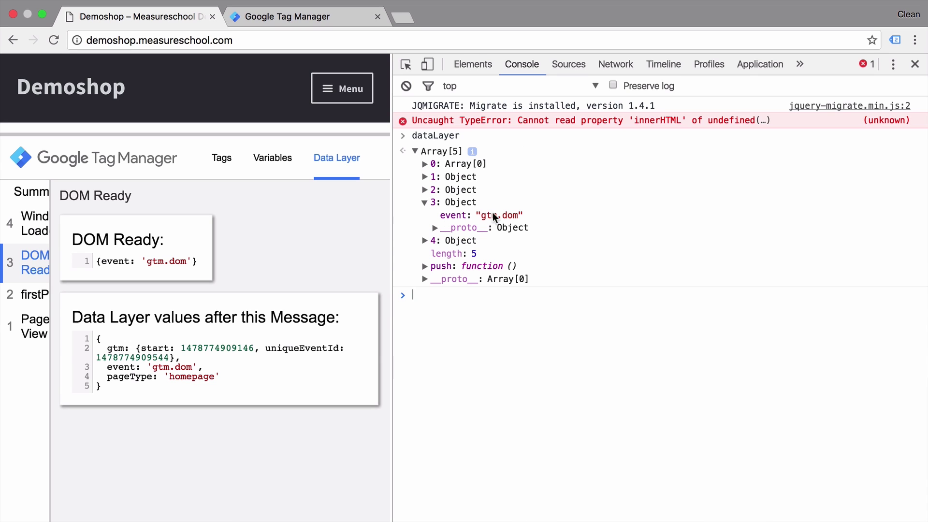
drag(479, 215, 516, 217)
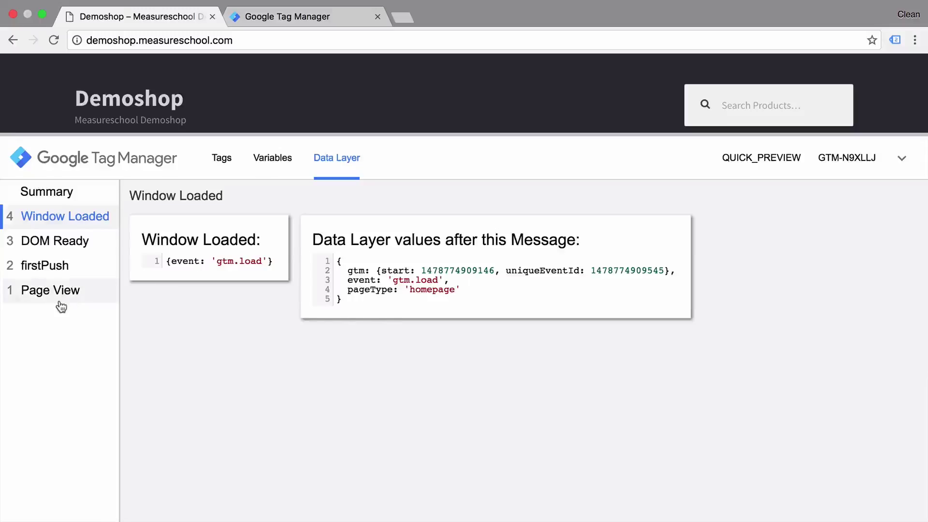
- Step through the Page View, firstPush, DOM Ready and Window Loaded data layer messages
click(60, 304)
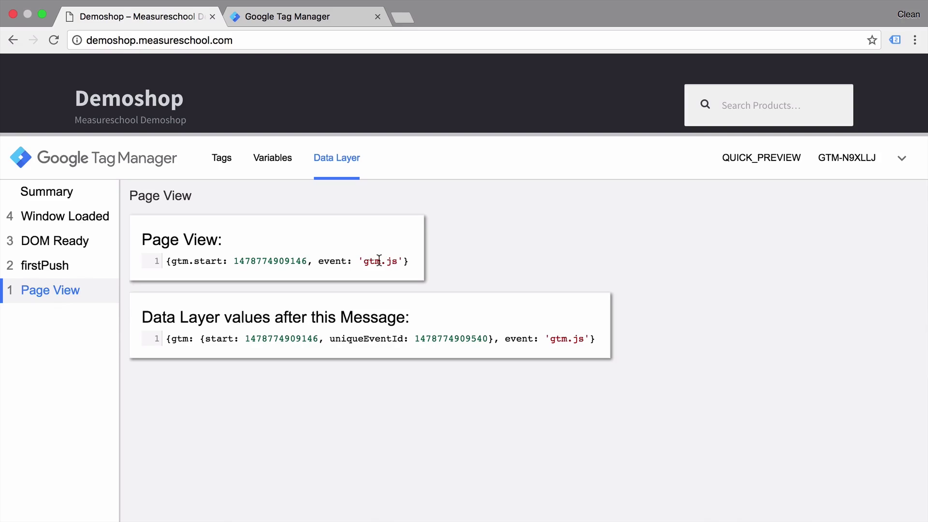
click(41, 270)
click(59, 242)
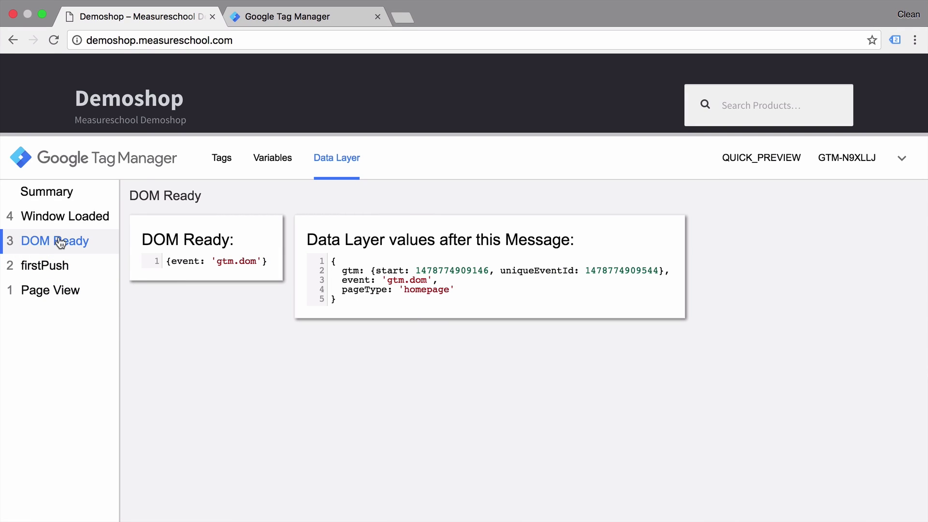
click(69, 222)
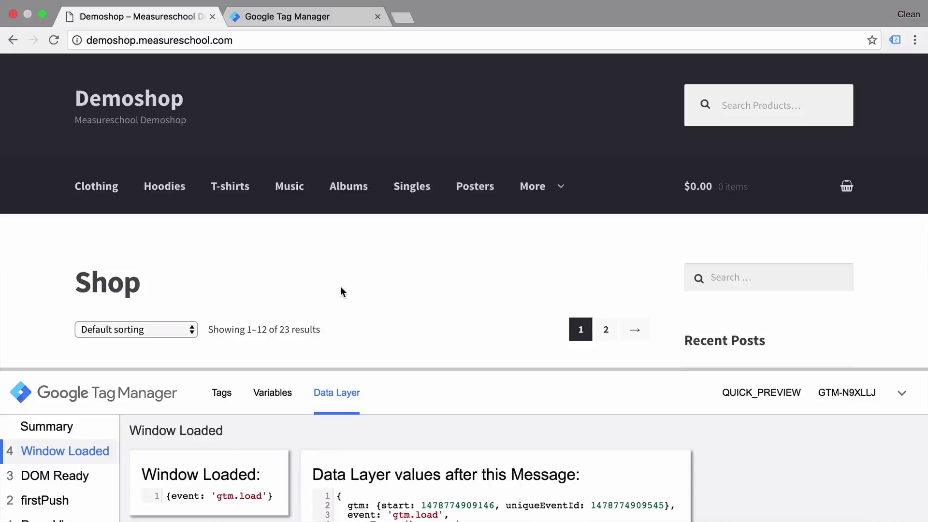
- Inspect the Shop heading's page markup in DevTools
right_click(112, 290)
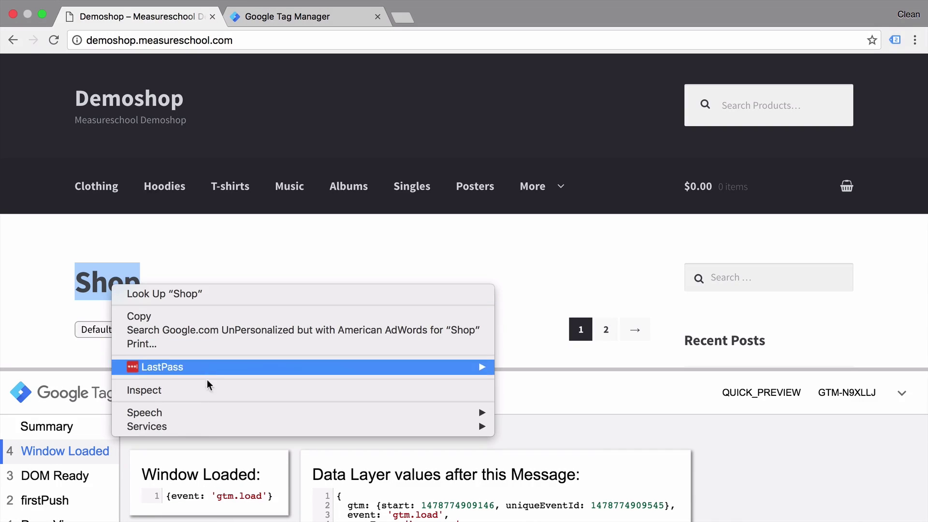
click(202, 393)
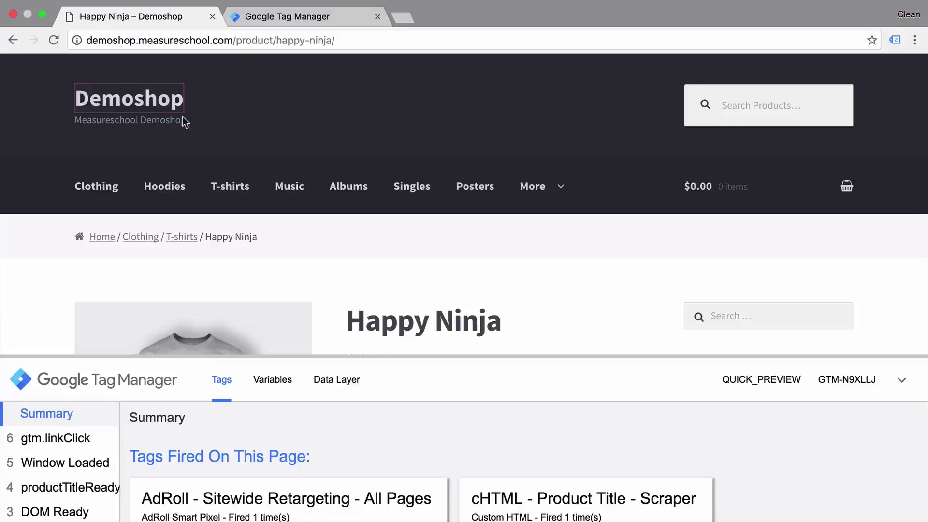
- Fire a link click via the Demoshop logo, review gtm.linkClick, and choose Android for a new container
super+click(153, 107)
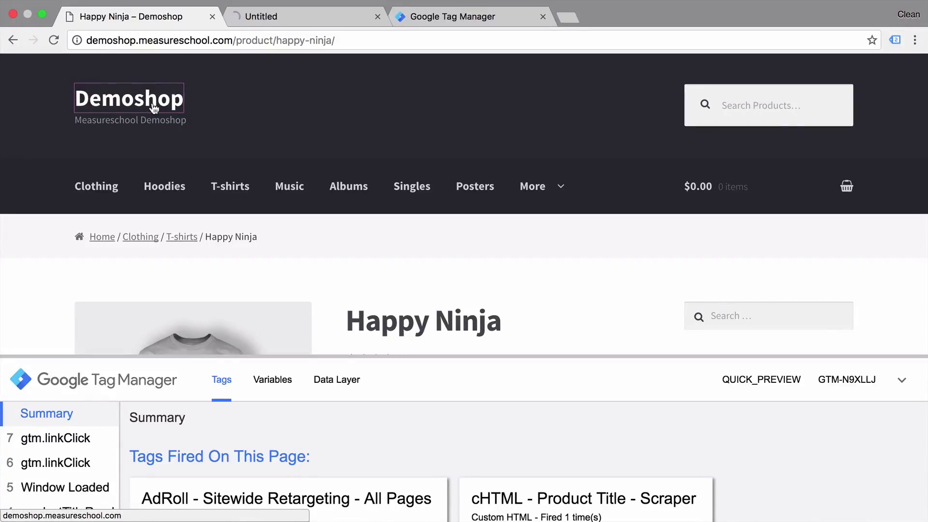
click(63, 439)
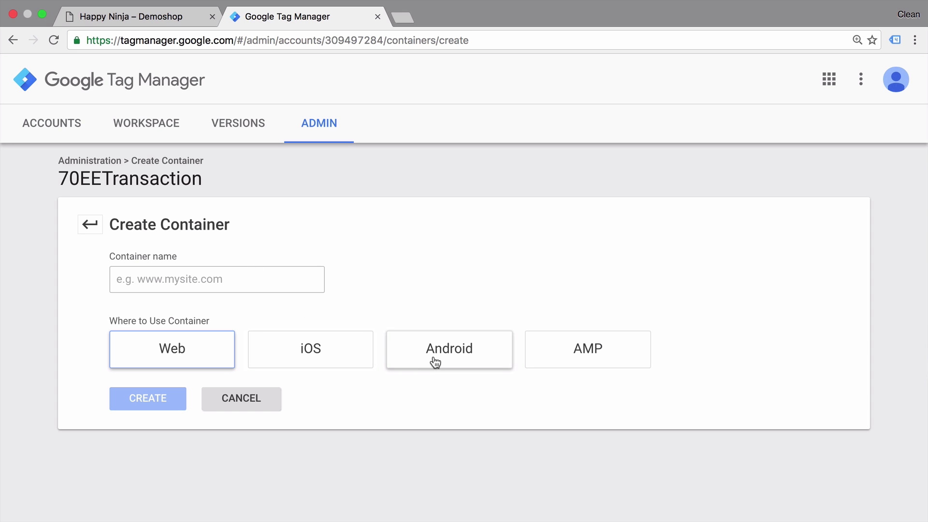
click(435, 362)
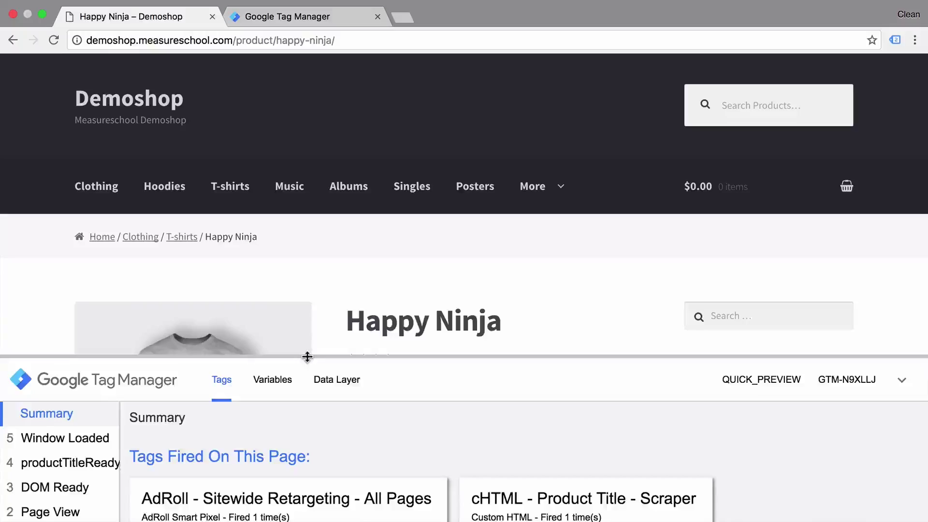
- Open the GA - General PV - All Pages tag's properties, then print dataLayer in the console
drag(306, 356, 322, 157)
click(211, 375)
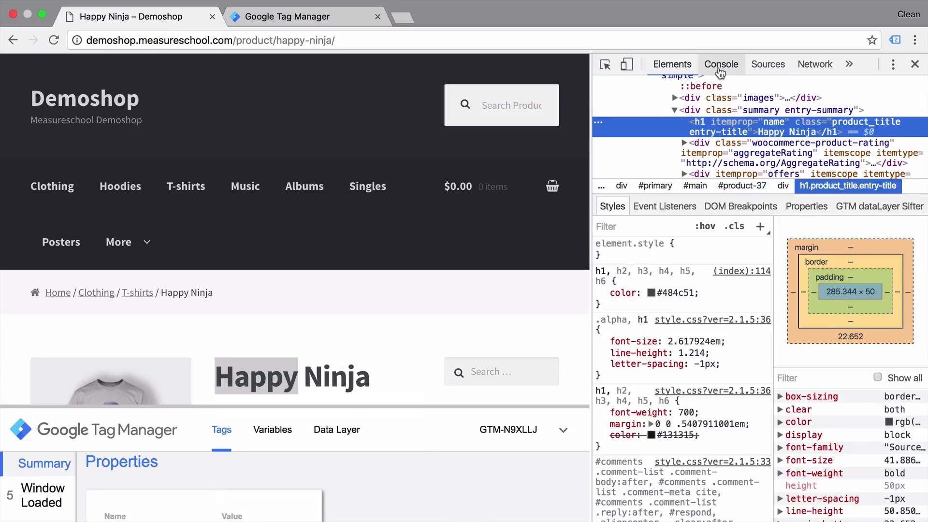
click(719, 70)
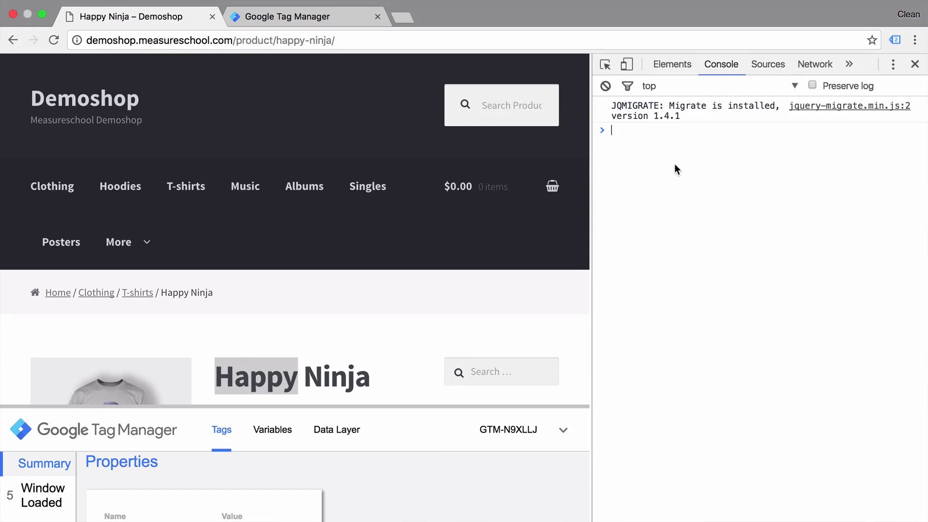
text(dataLayer)
key(Return)
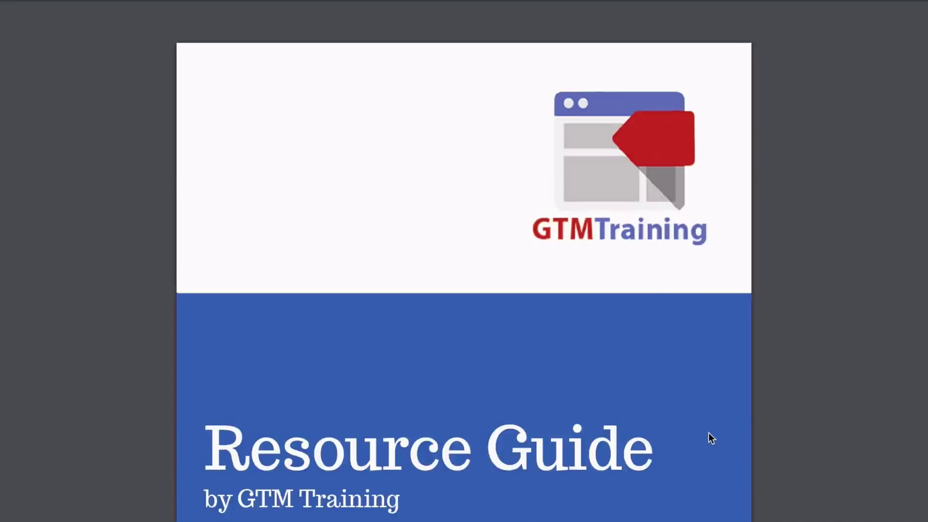
scroll(708, 433, down, 10)
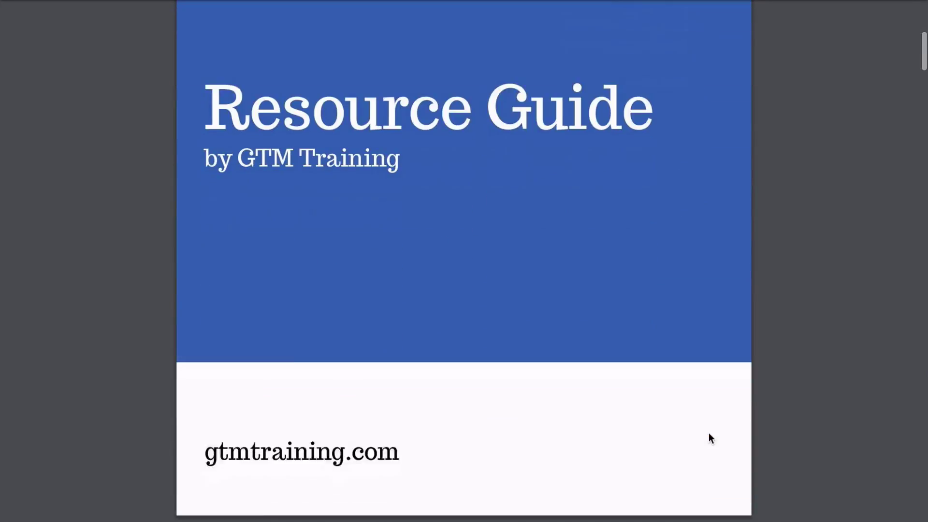
- Scroll the Resource Guide past the contents, Official links and Blogs table to Guides and Blog Posts
scroll(709, 433, down, 15)
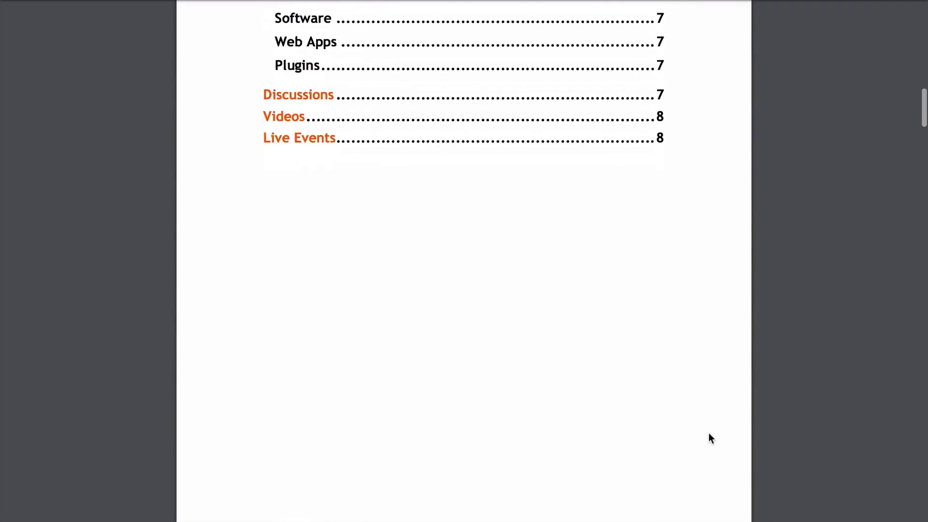
scroll(709, 433, down, 10)
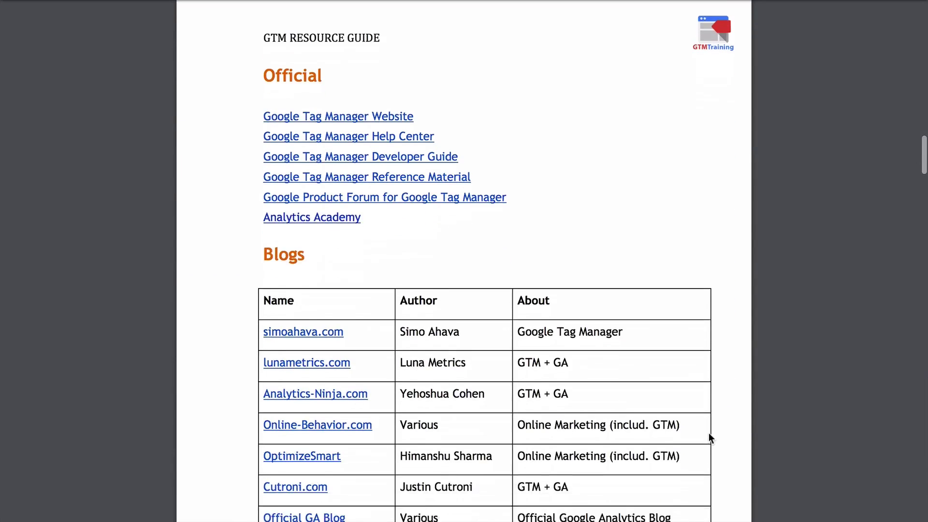
scroll(709, 433, down, 2)
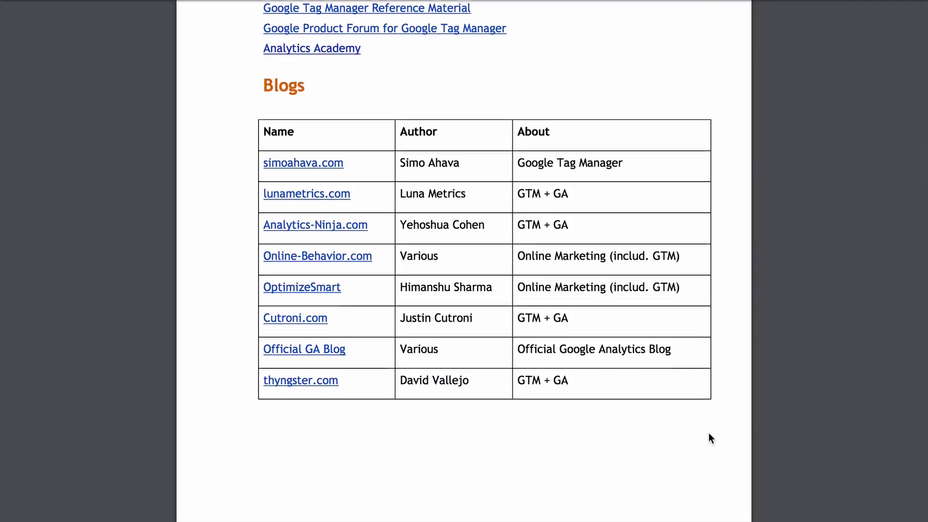
scroll(708, 433, down, 13)
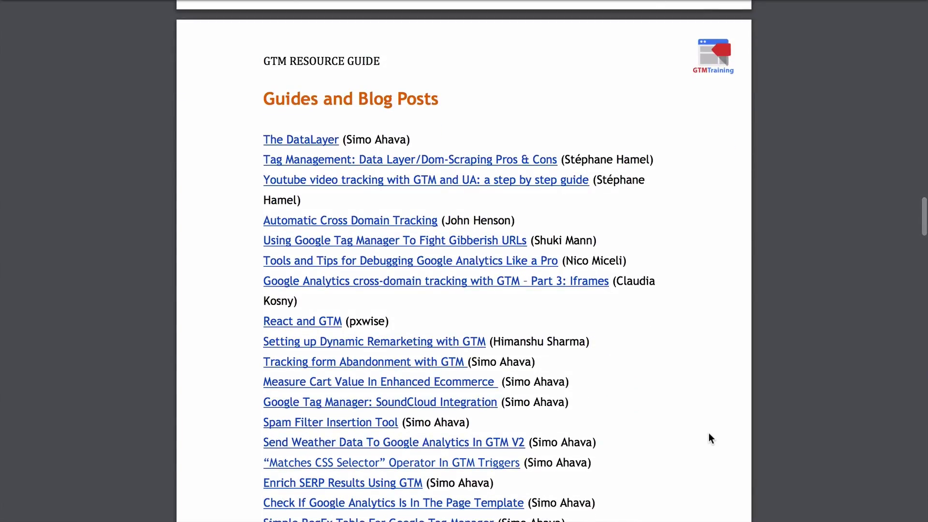
scroll(709, 433, down, 4)
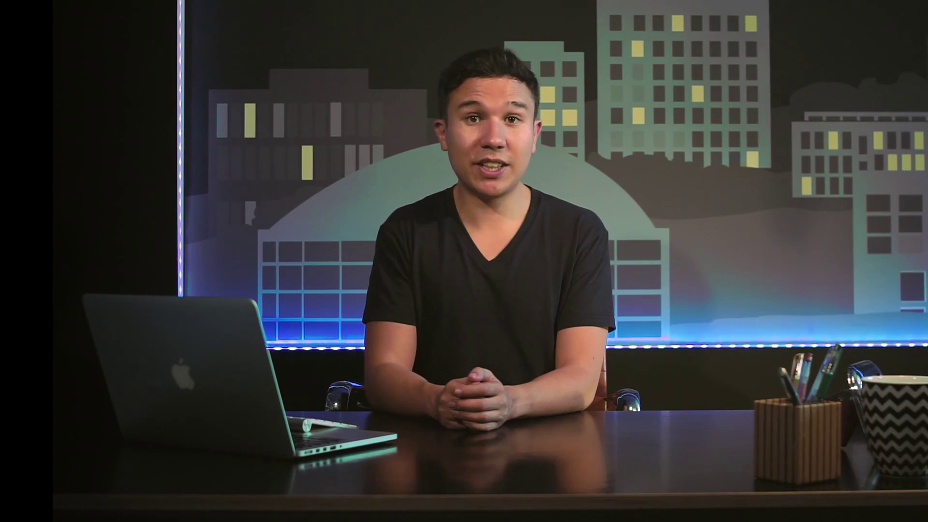